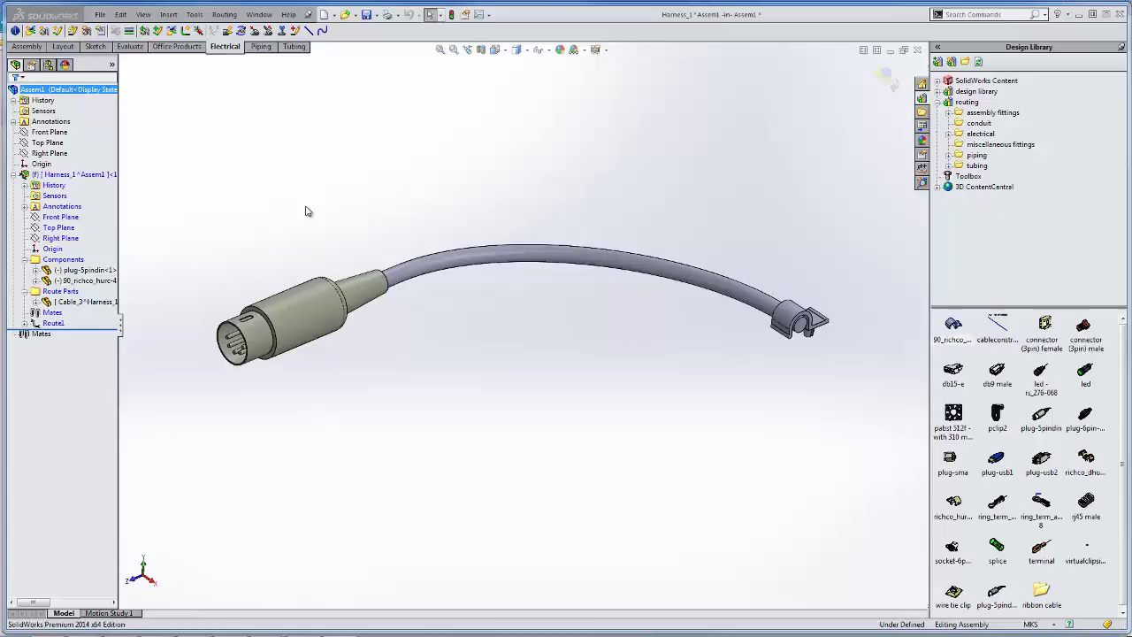
Open the cable clip from the harness assembly as its own part and show its feature tree
mouse_move(271, 189)
middle_mouse_down()
mouse_move(298, 200)
mouse_move(273, 207)
middle_mouse_up()
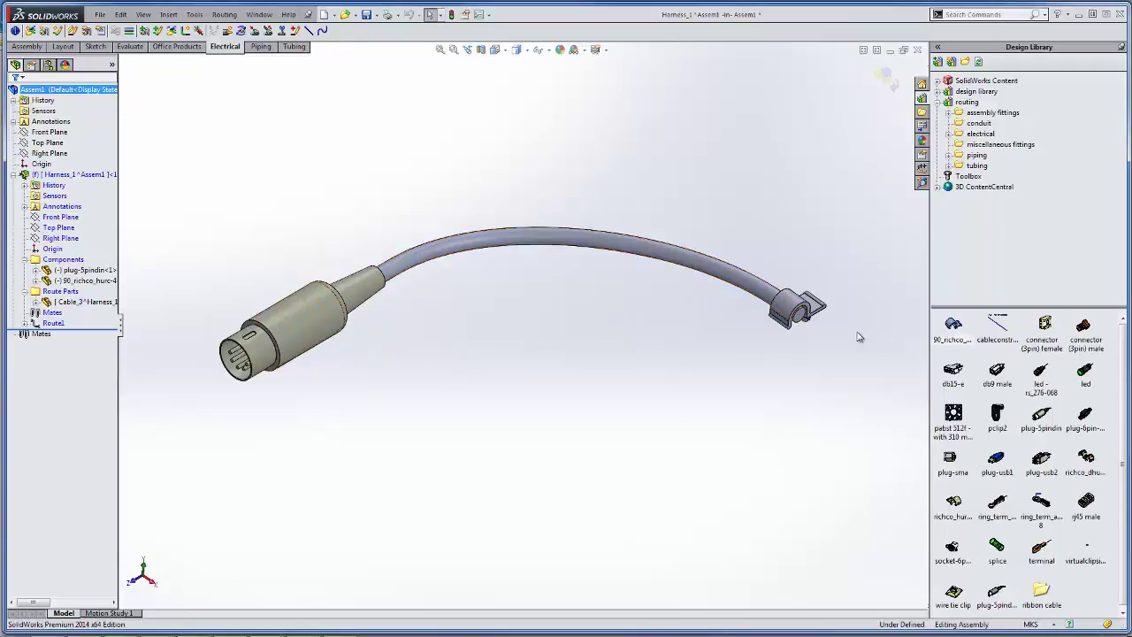
right_click(793, 312)
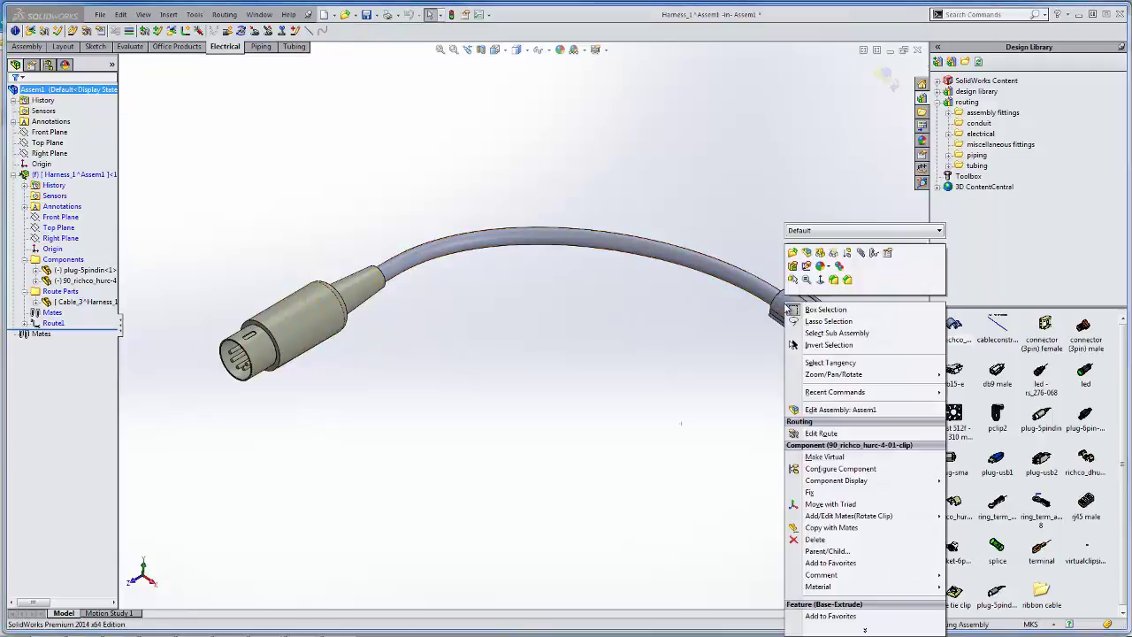
left_click(794, 254)
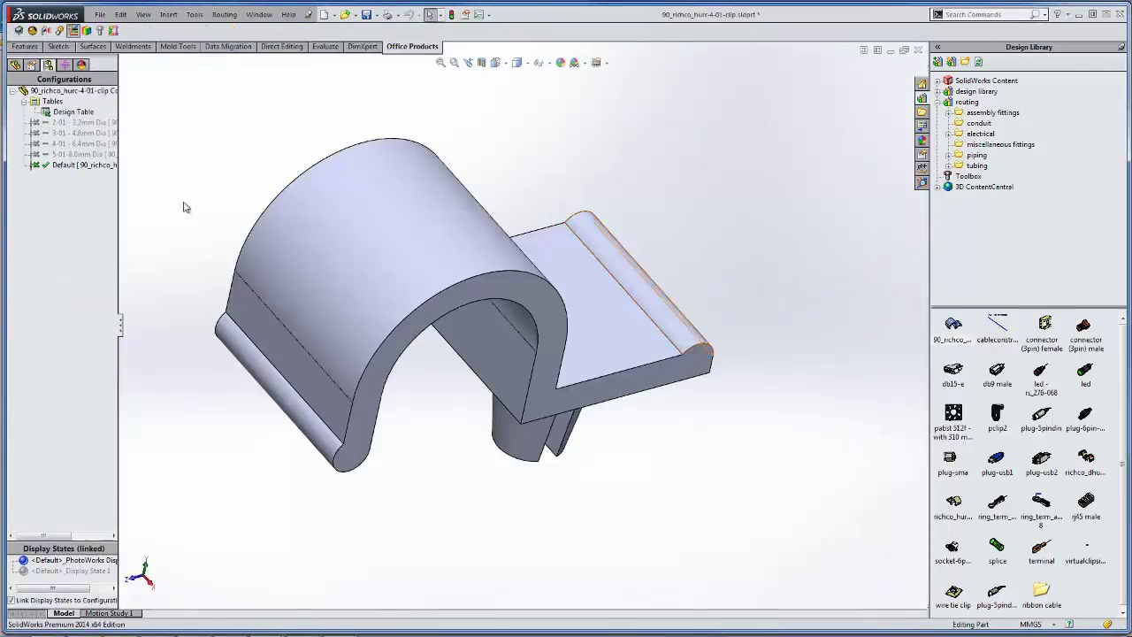
middle_click_drag(225, 174, 324, 157)
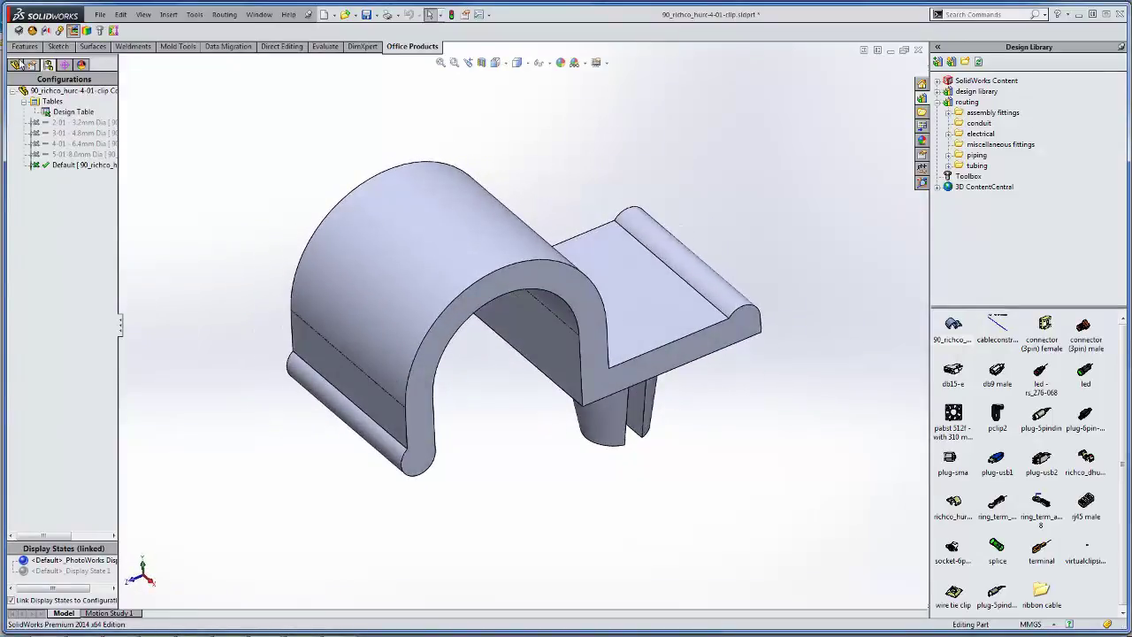
left_click(15, 65)
Examine the clip's routing features: RPoint1, RPoint2, the FilterSketch and the Clip Axis
left_click(42, 280)
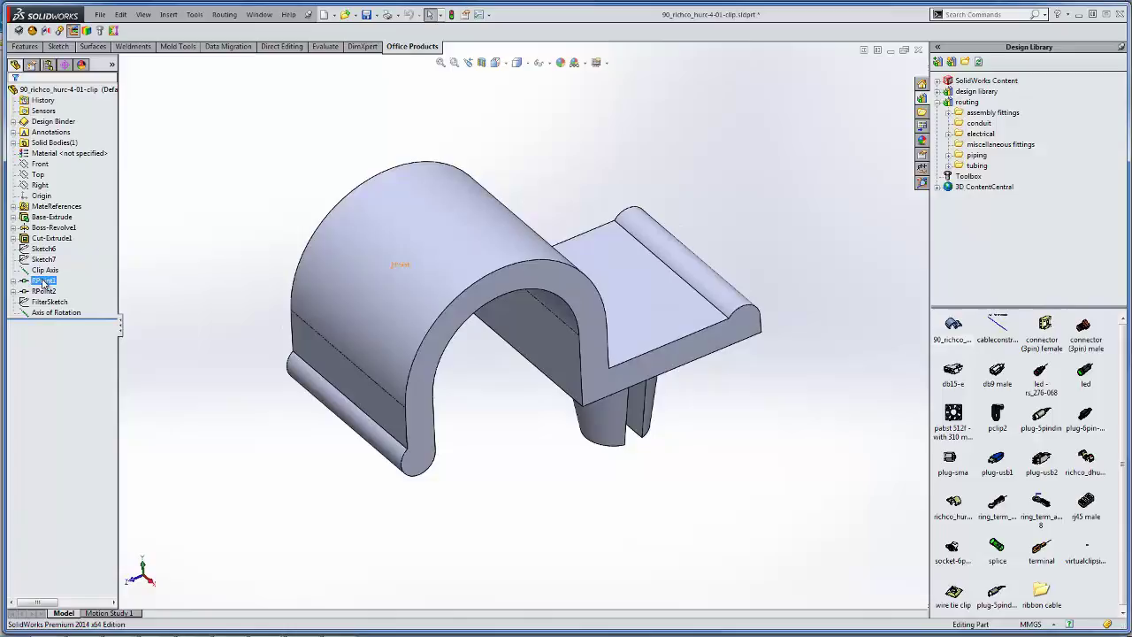
left_click(43, 291)
left_click(47, 301)
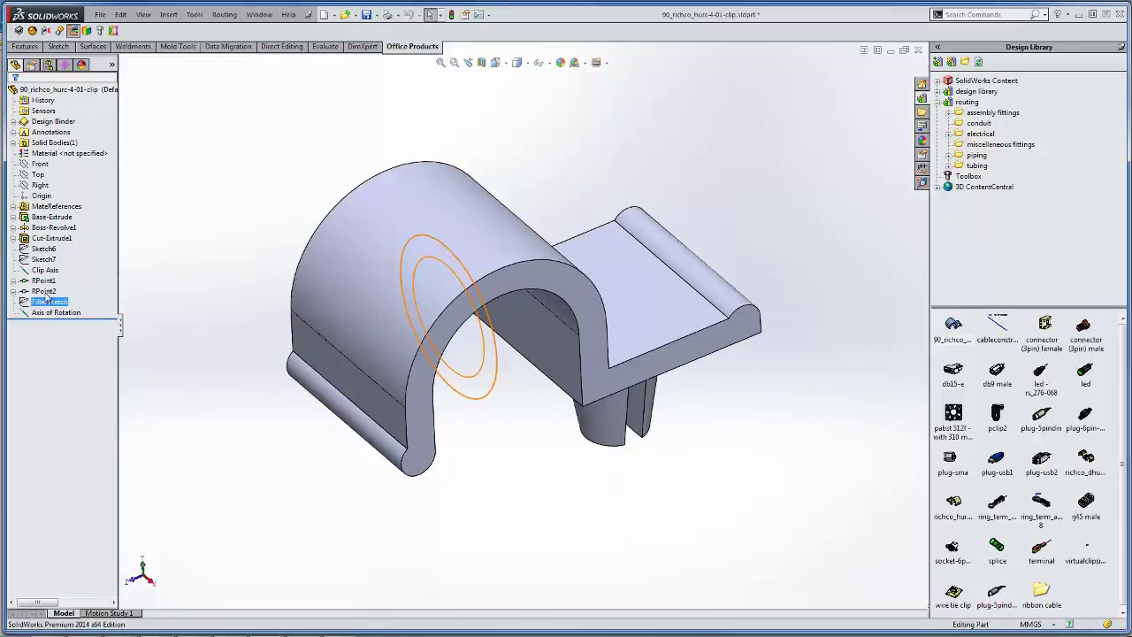
left_click(43, 281)
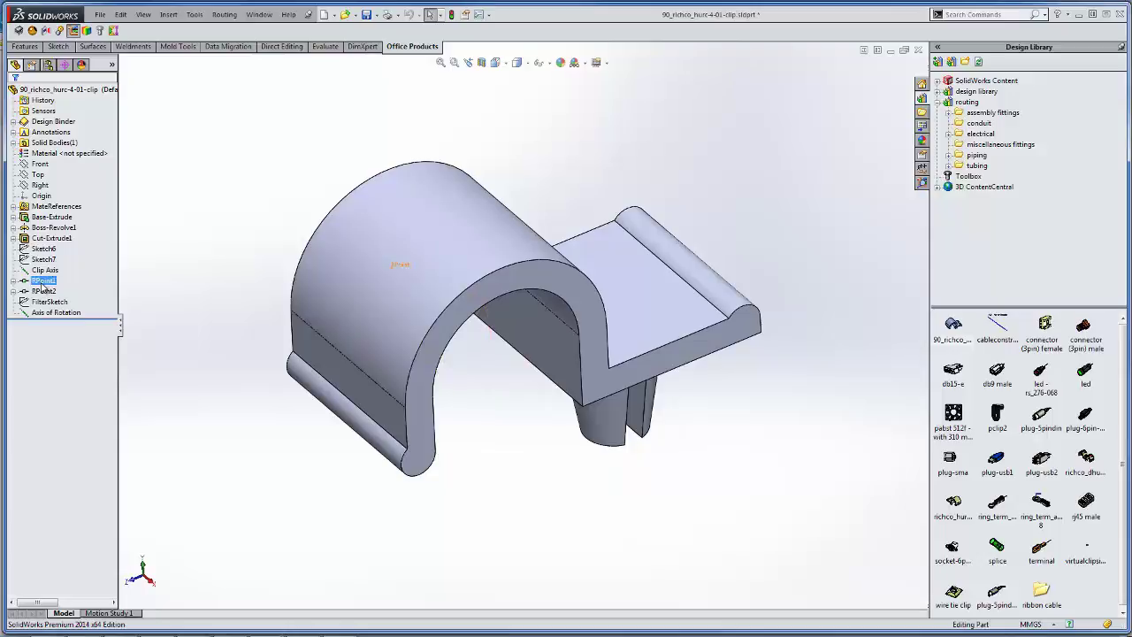
left_click(48, 291, "ctrl")
left_click(48, 292)
left_click(175, 247)
left_click(49, 270)
left_click(50, 280)
left_click(49, 271)
key("Escape")
View the harness assembly window and return to the 90_richco_hurc-4-01-clip part
key("ctrl+Tab")
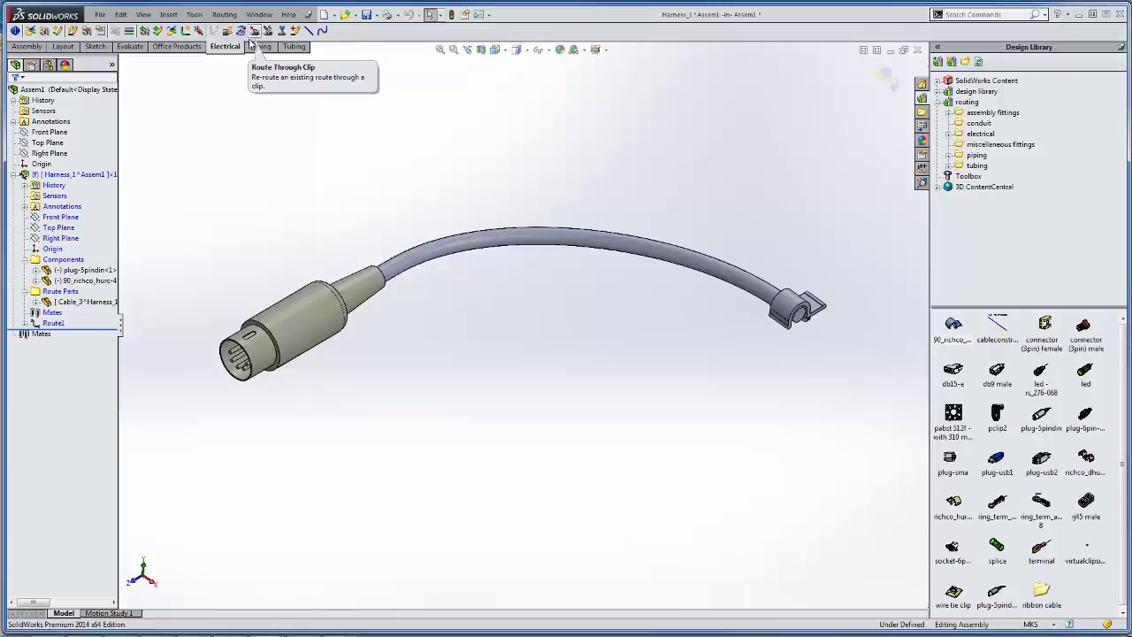
key("alt+Tab")
key("Escape")
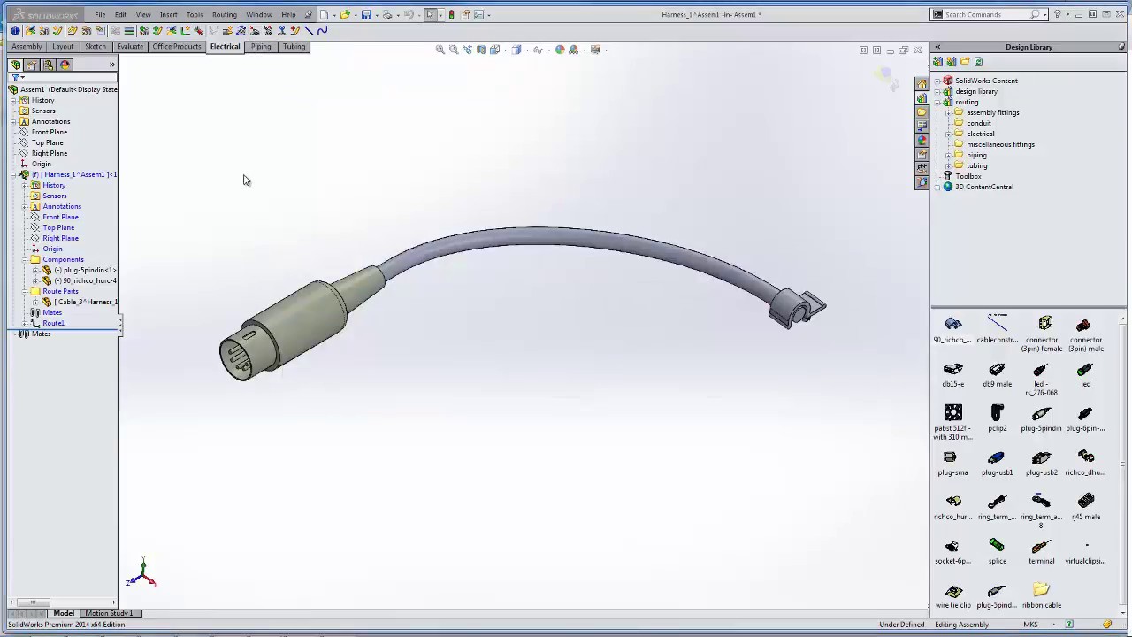
mouse_move(266, 630)
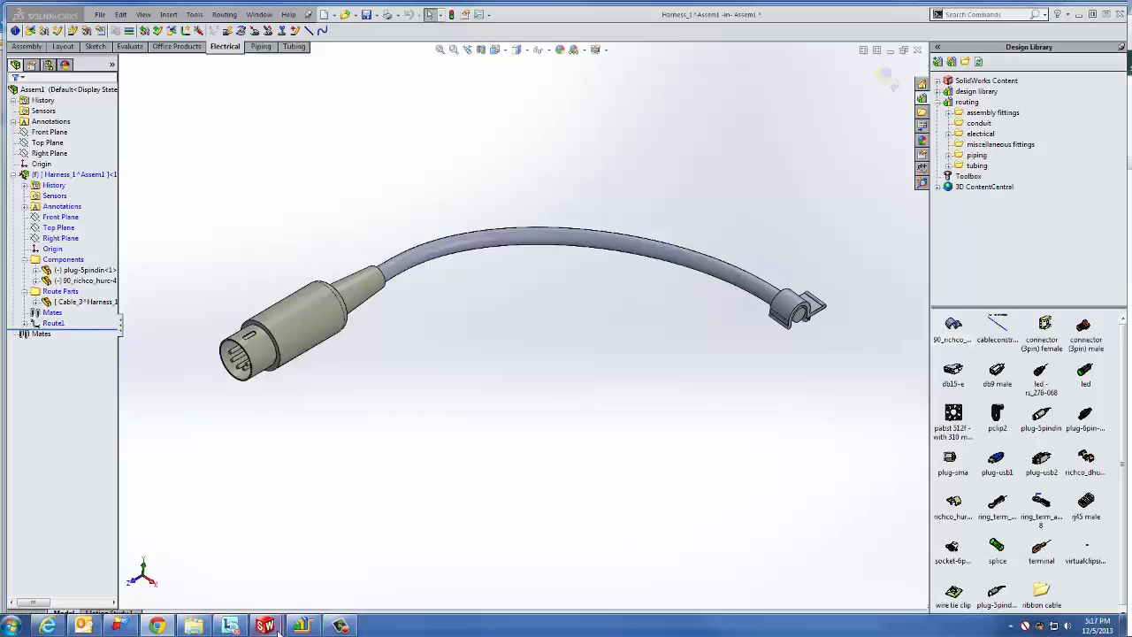
left_click(314, 570)
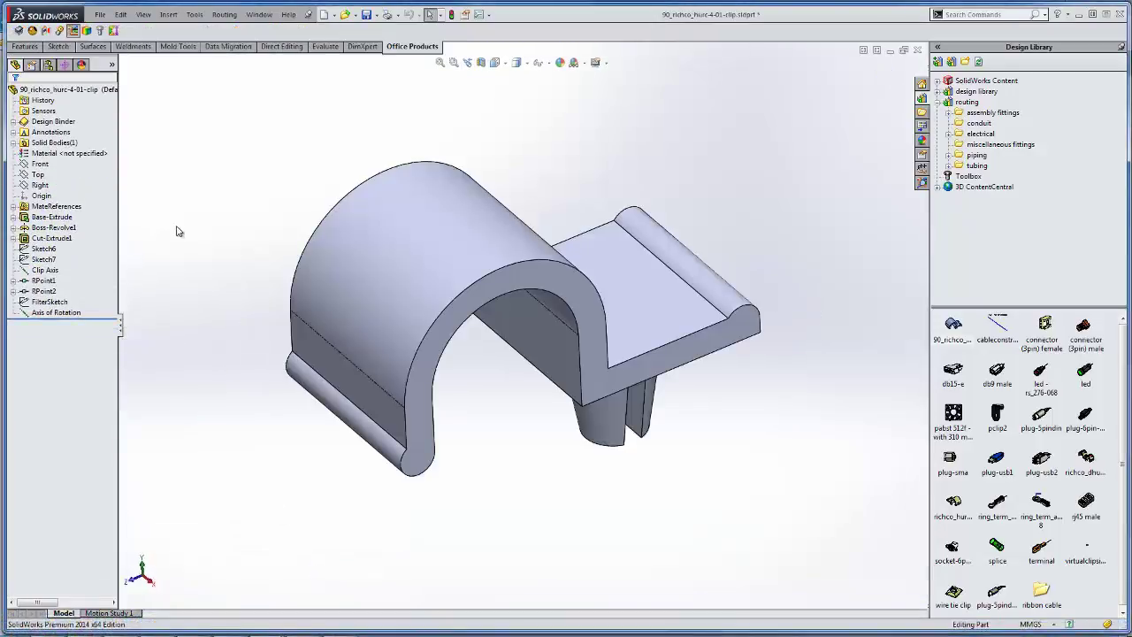
Examine the clip's Axis of Rotation and the dimensioned circles of its FilterSketch
left_click(72, 314)
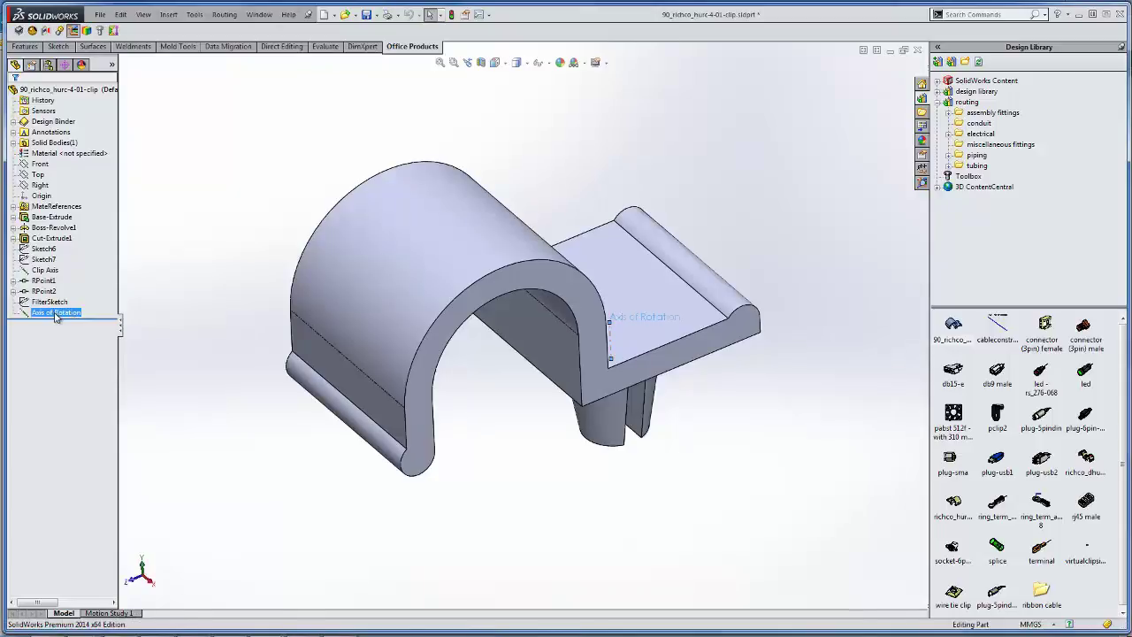
middle_click_drag(496, 345, 469, 363)
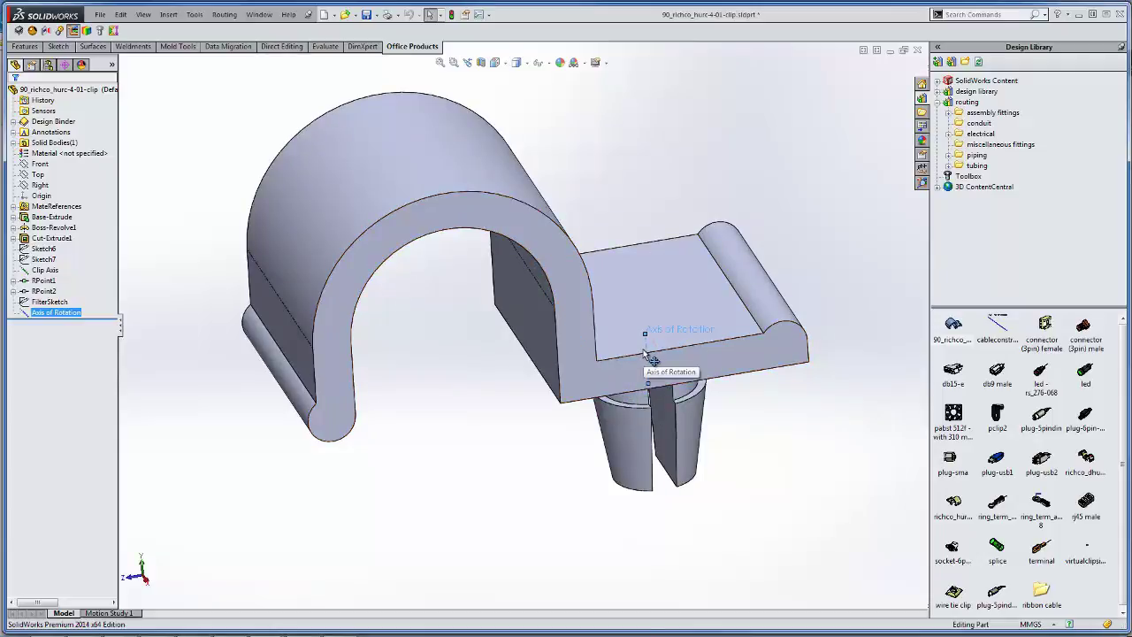
left_click(54, 302)
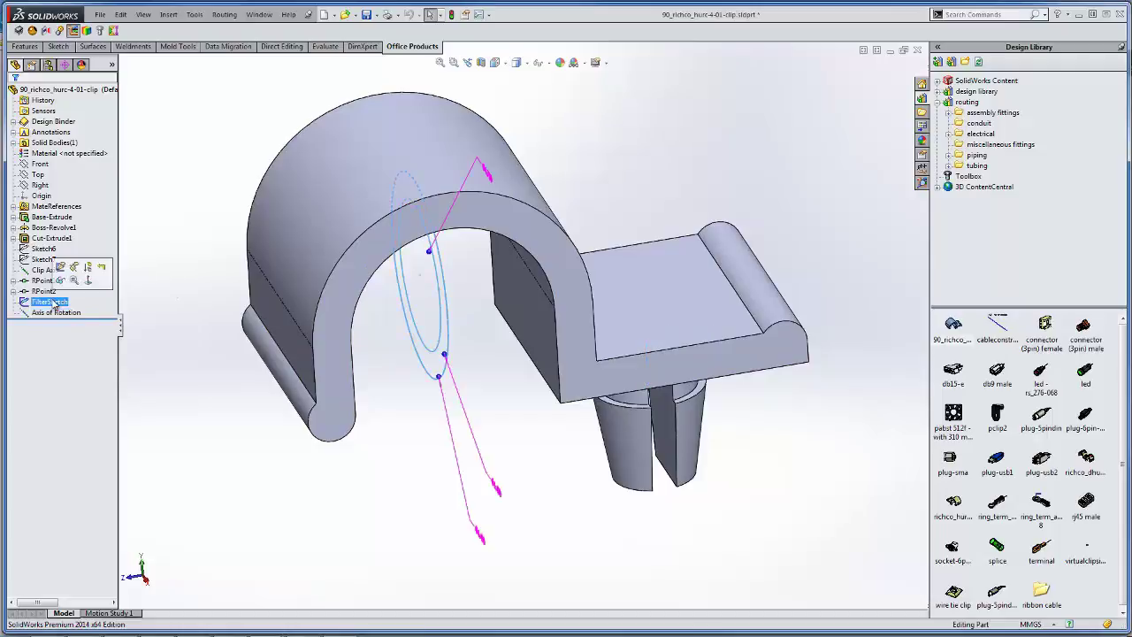
middle_click_drag(495, 372, 602, 352)
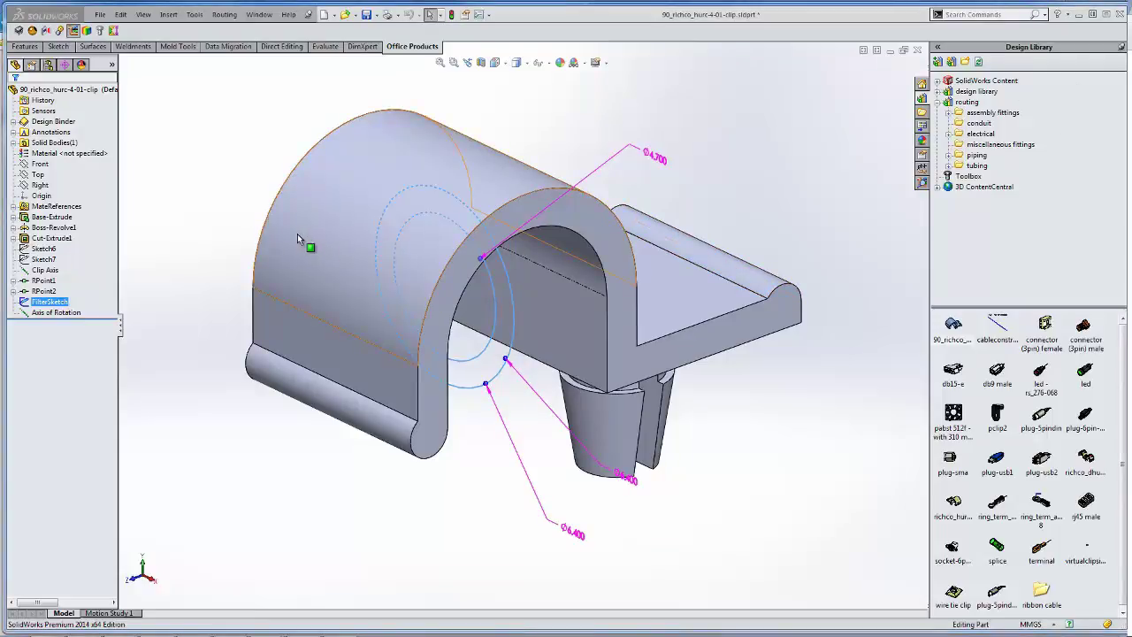
Open the clip's design table for editing in a separate Excel window
left_click(48, 64)
right_click(76, 112)
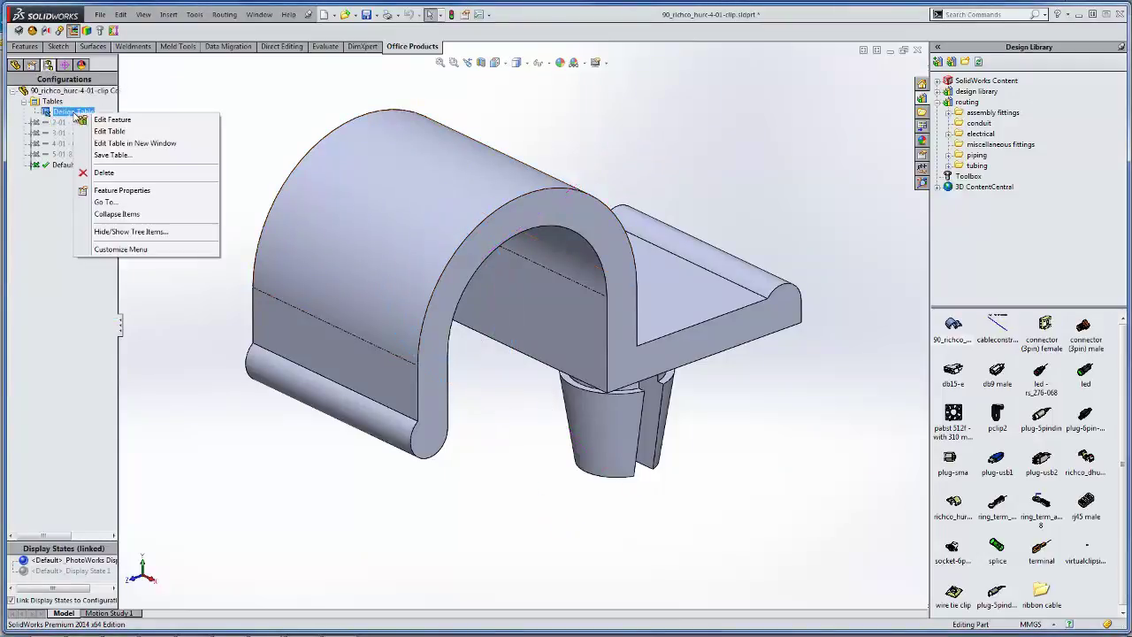
left_click(121, 144)
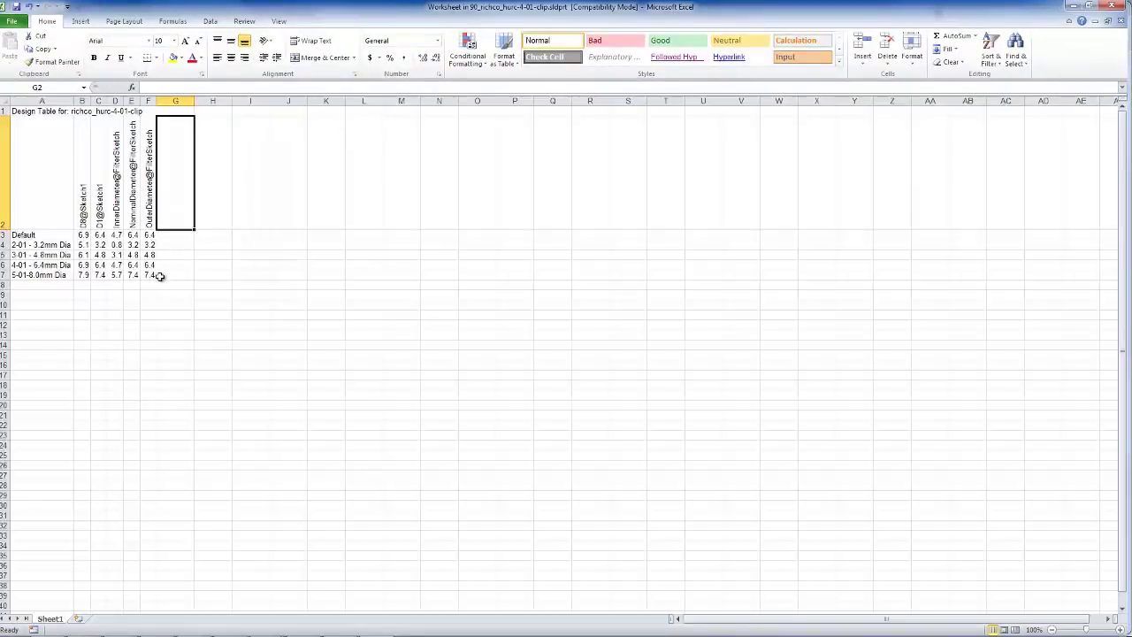
Examine the InnerDiameter, NominalDiameter and OuterDiameter columns of FilterSketch for the clip sizes in the design table
left_click(115, 204)
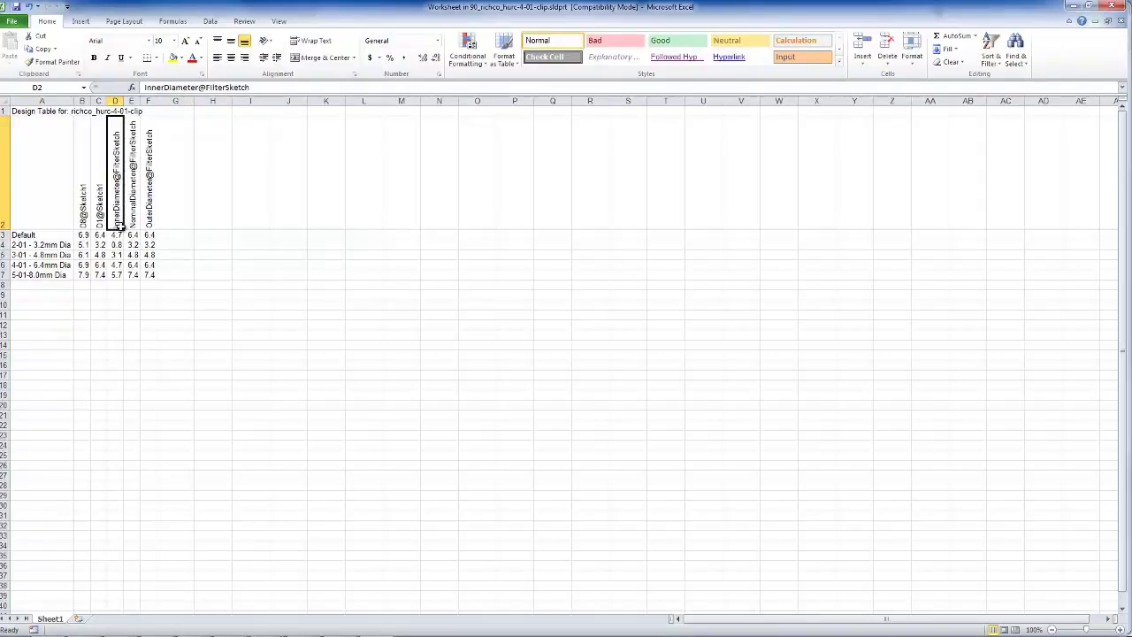
left_click(117, 246)
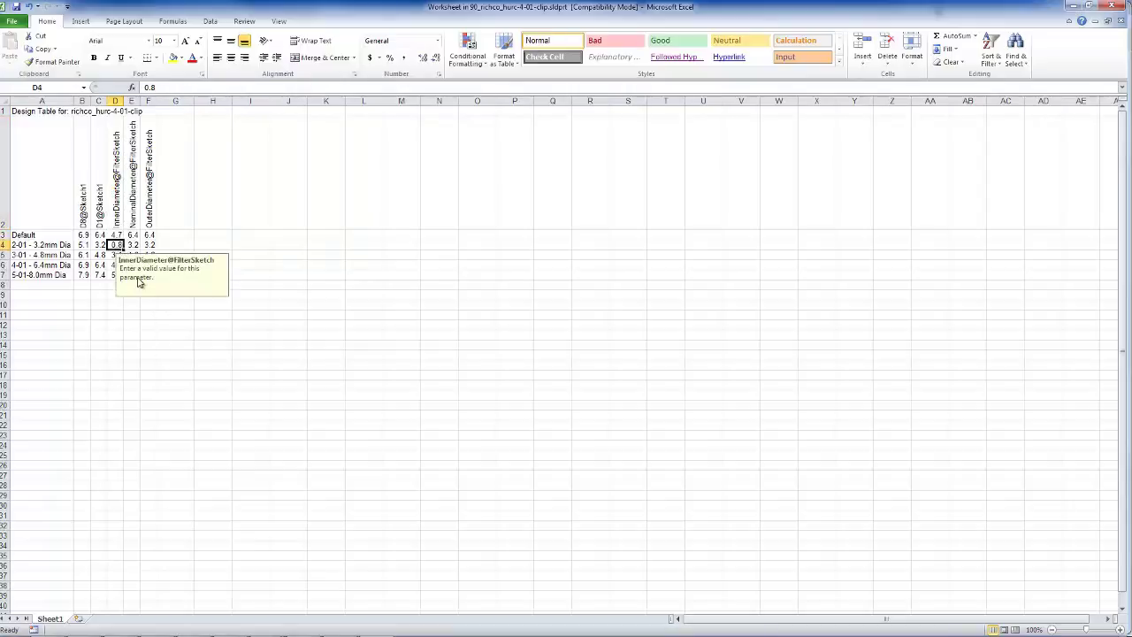
left_click(131, 217)
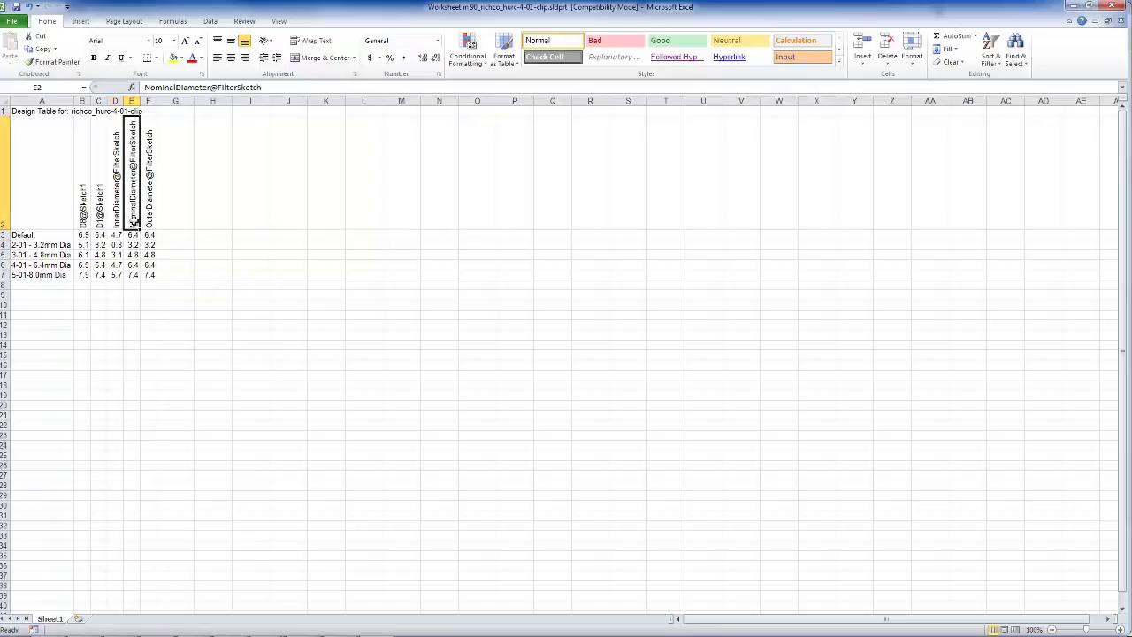
left_click(150, 217)
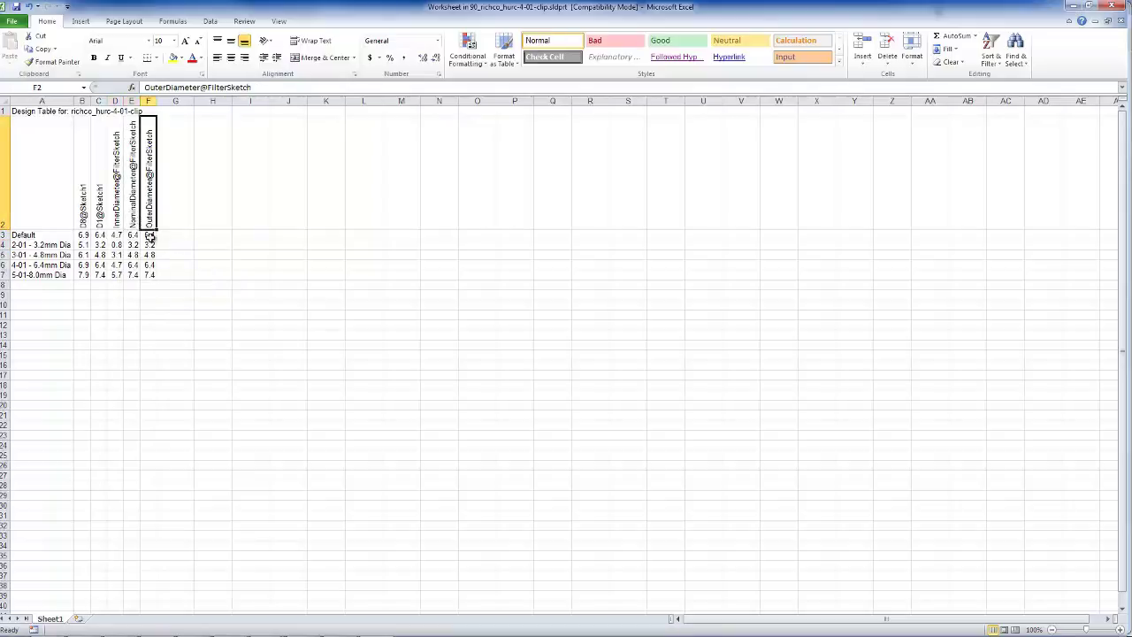
left_click(151, 245)
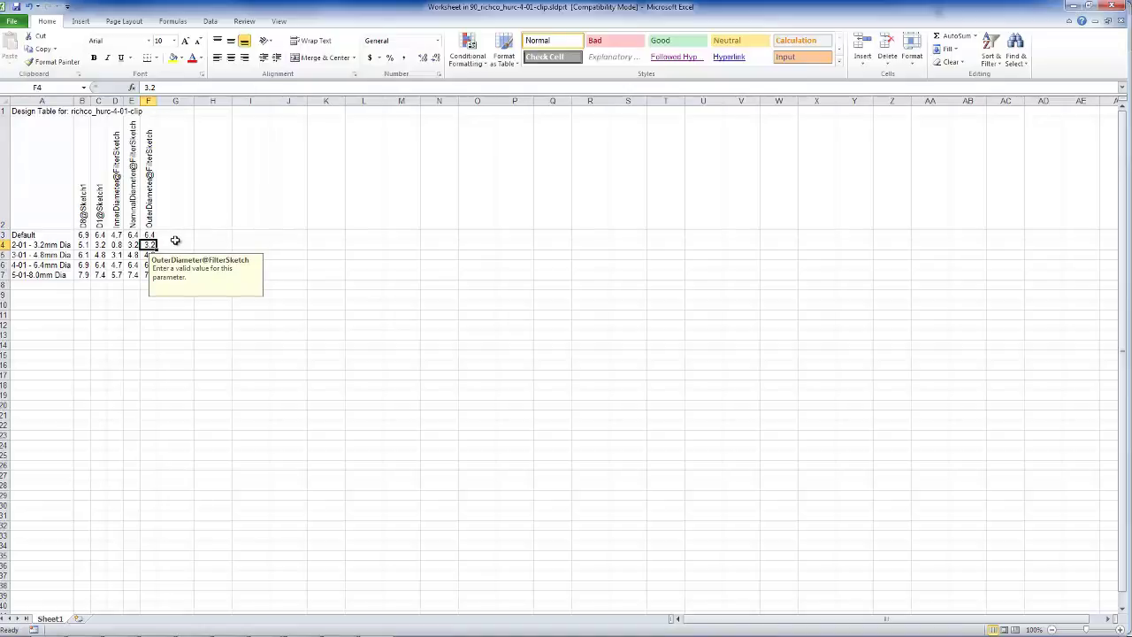
left_click(116, 255)
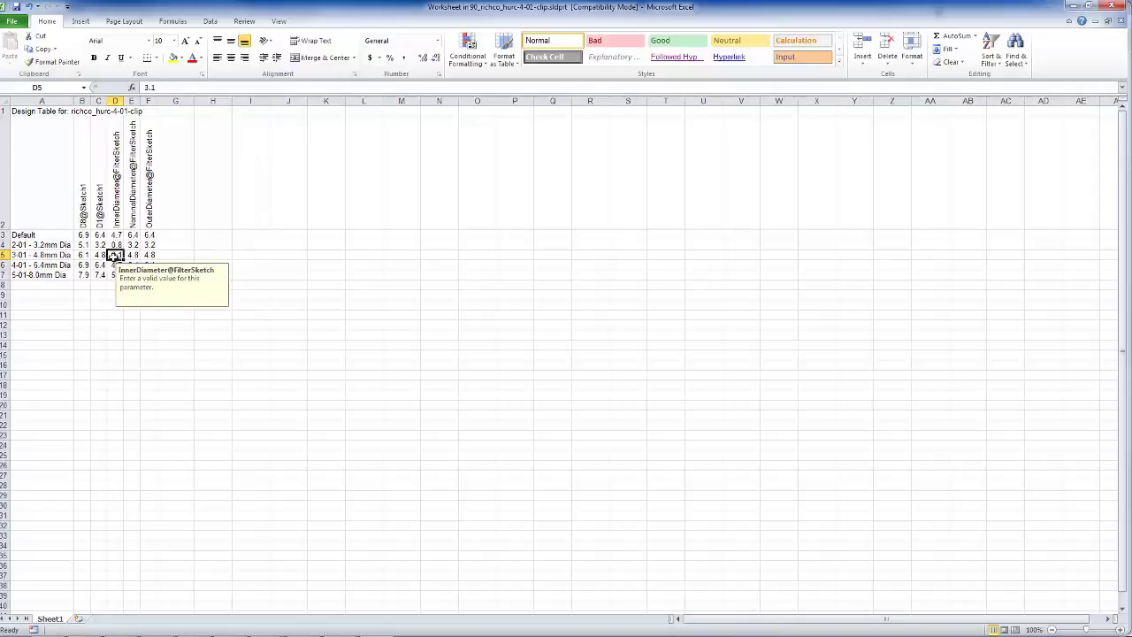
left_click(148, 247)
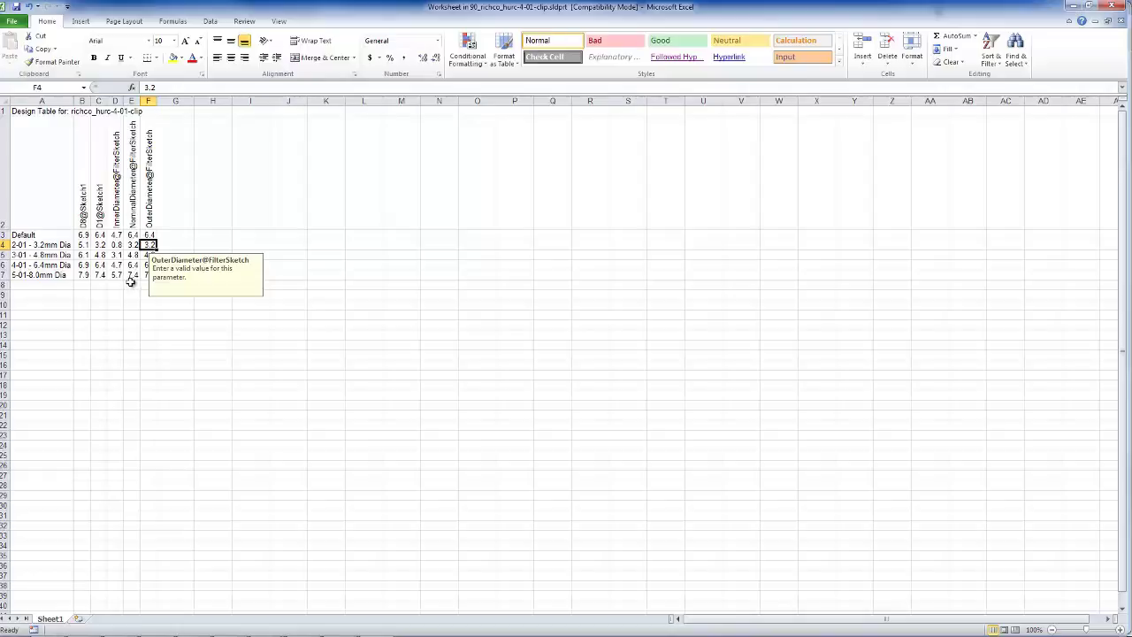
Switch back to the clip part in SolidWorks and display its feature tree
mouse_move(406, 613)
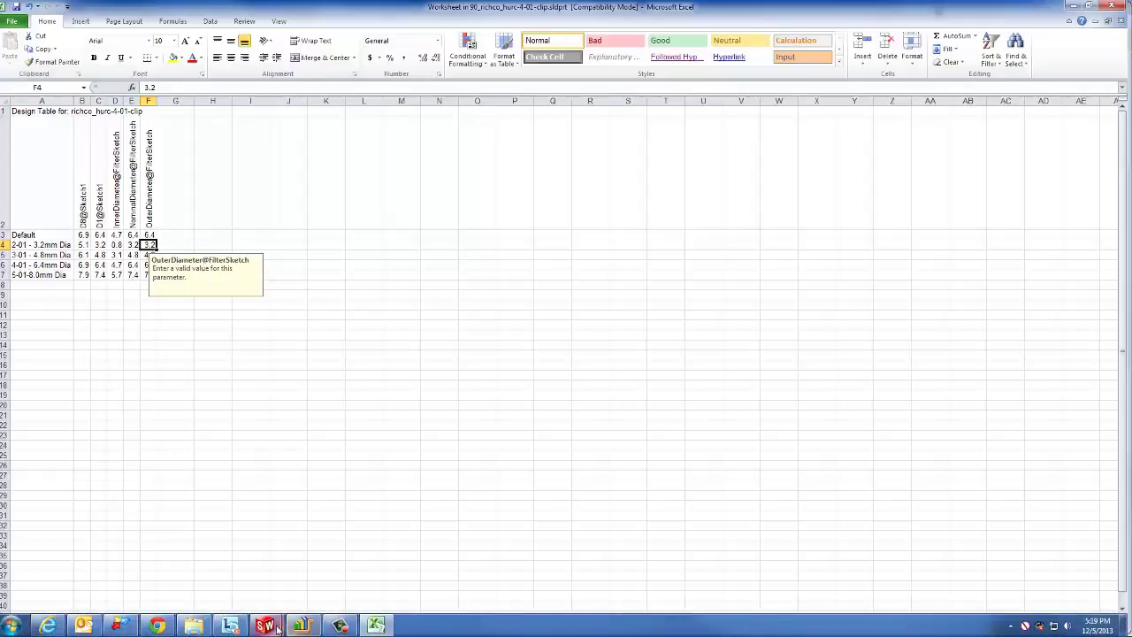
mouse_move(276, 626)
left_click(306, 567)
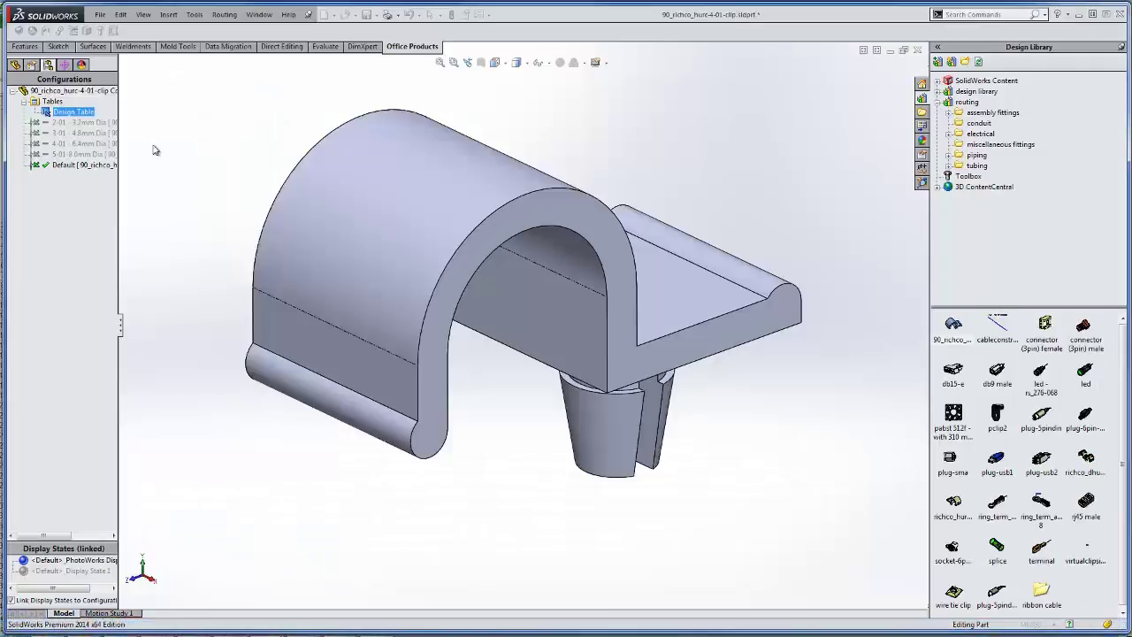
left_click(15, 65)
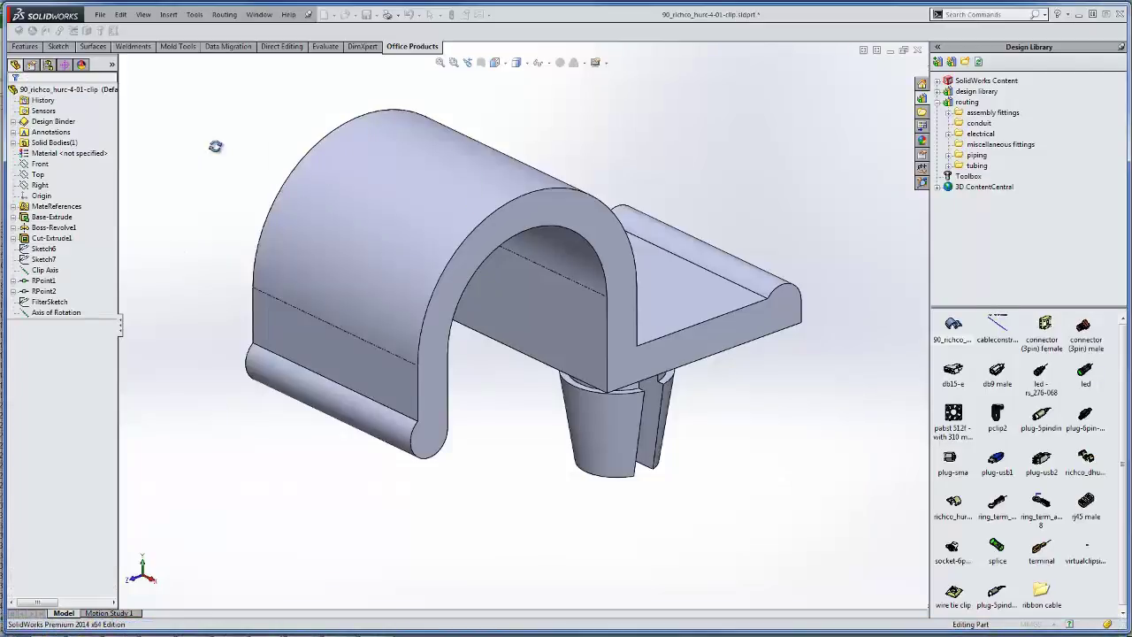
middle_click_drag(215, 146, 217, 168)
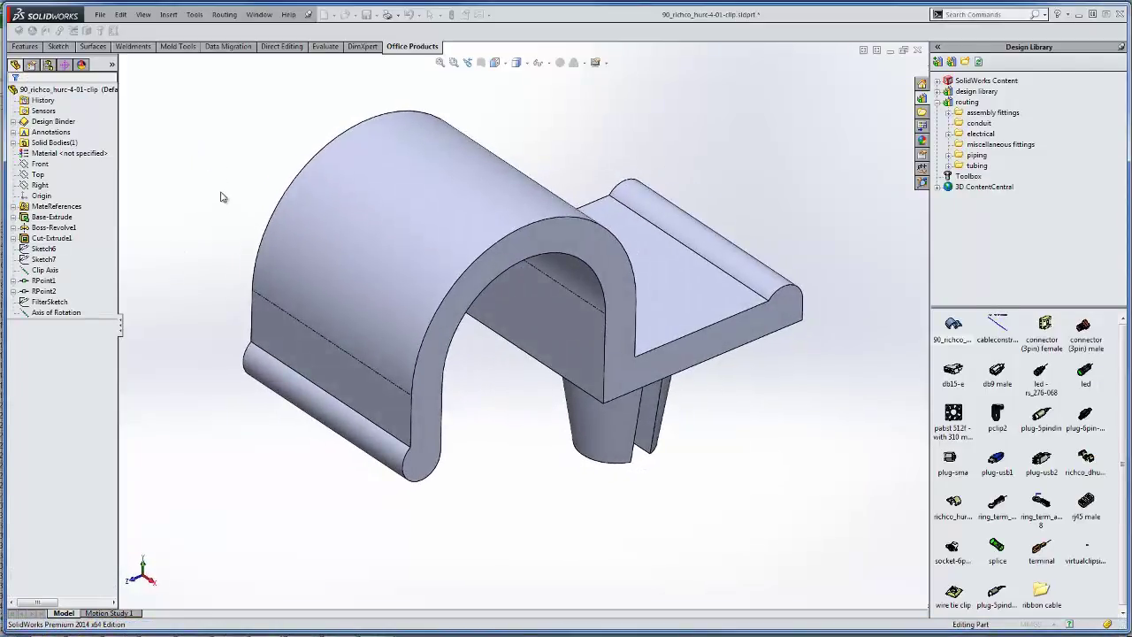
Switch to Routing Library Manager and advance the Routing Component Wizard to Routing Functionality Points, with route type Electrical and component type Clips
mouse_move(366, 625)
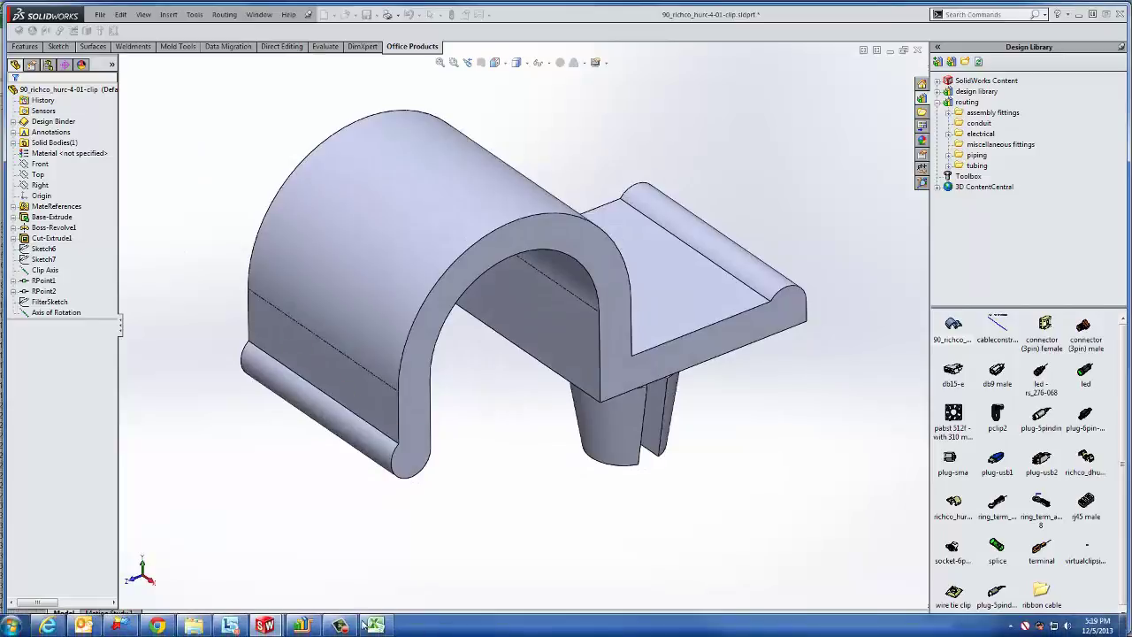
left_click(304, 626)
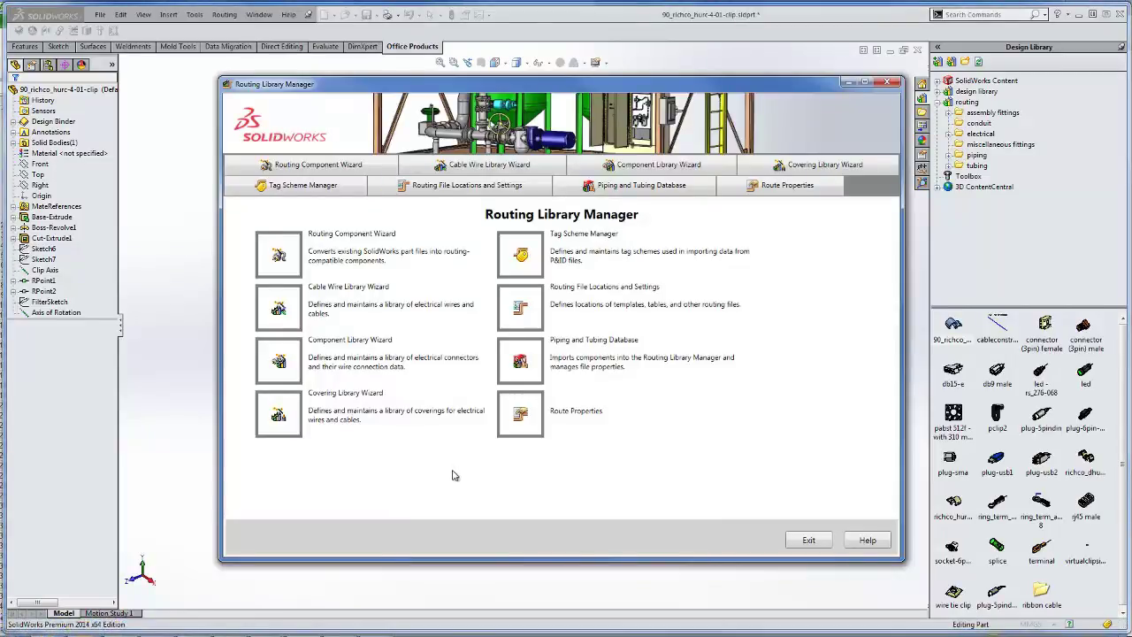
left_click(317, 166)
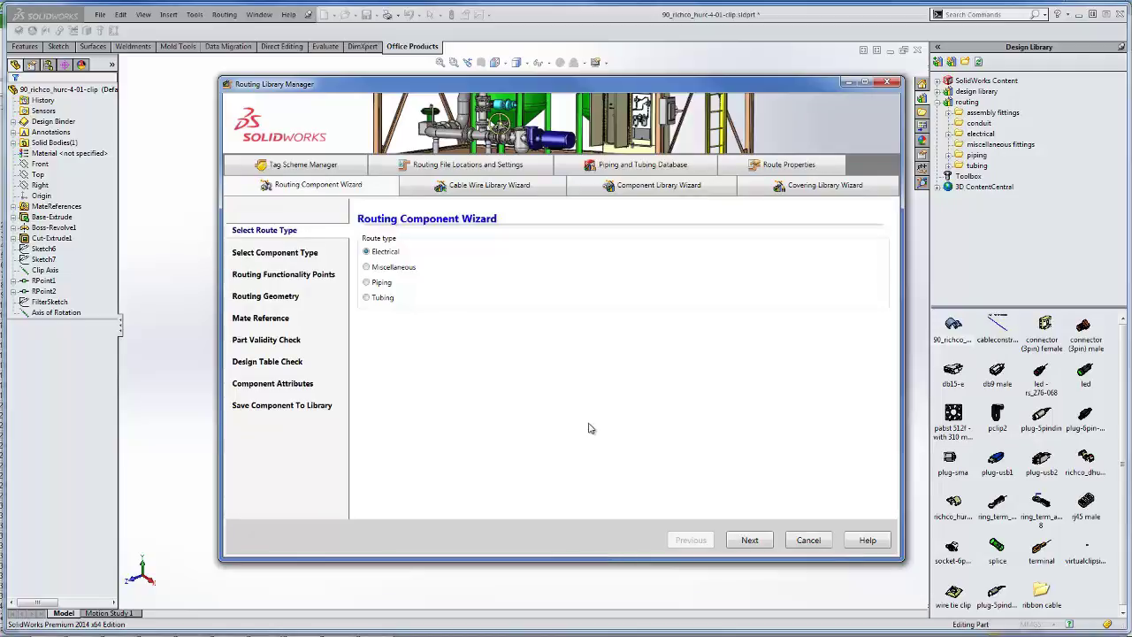
left_click(750, 540)
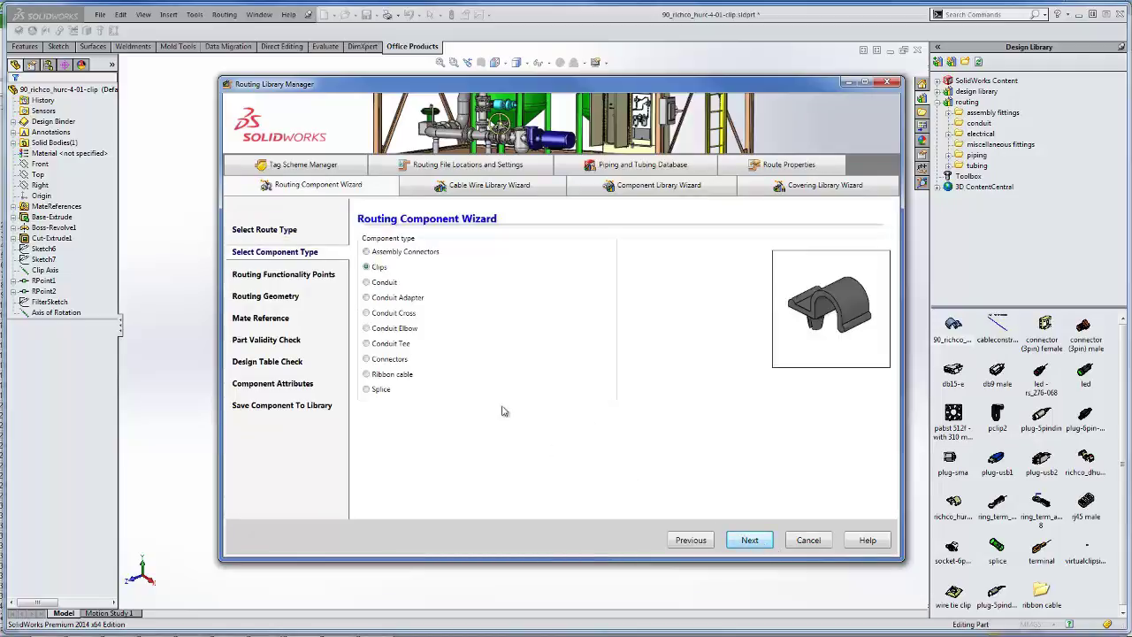
left_click(757, 538)
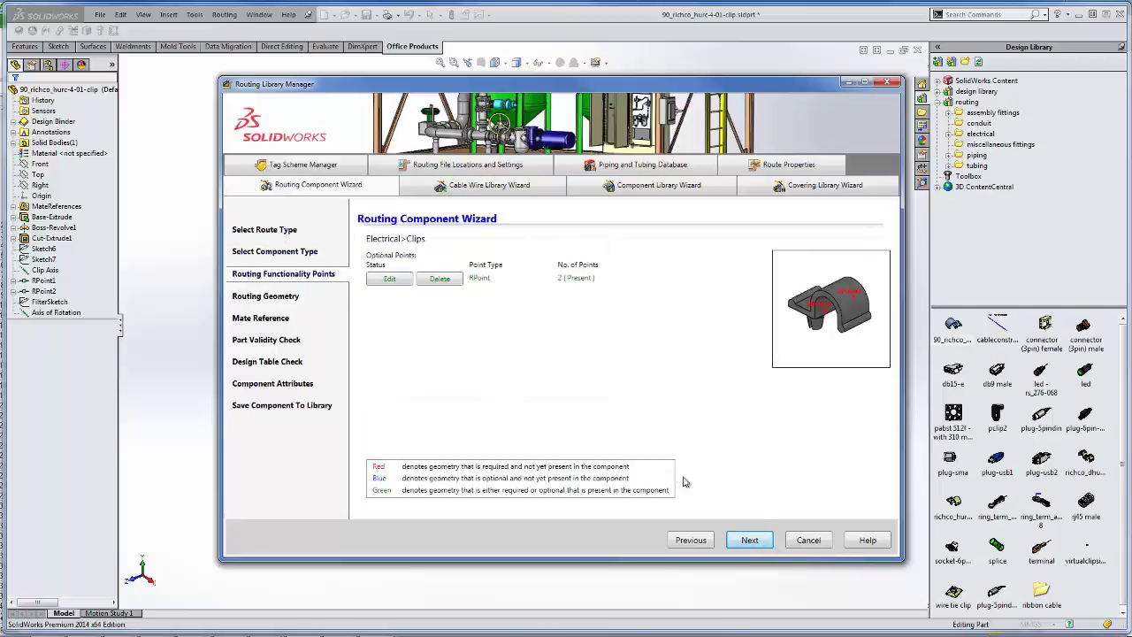